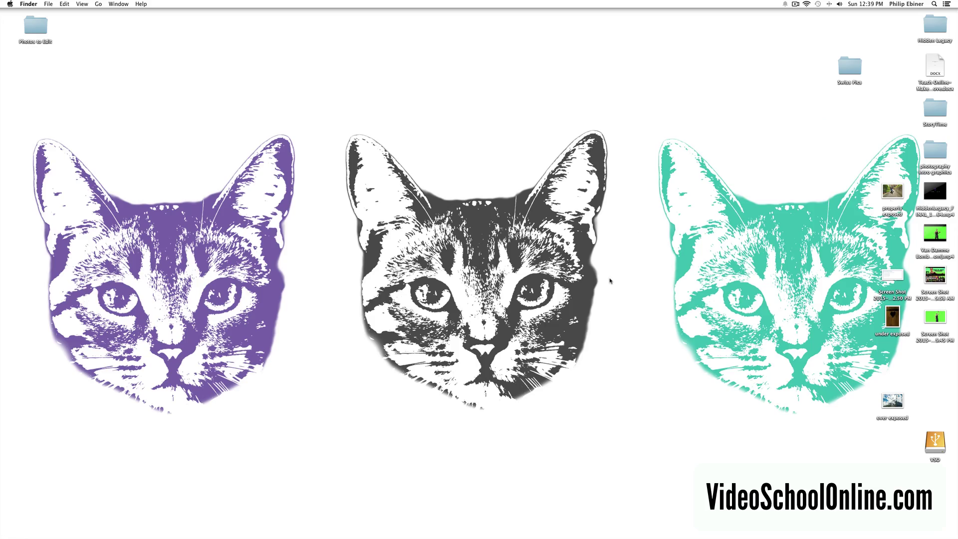
Bring Illustrator forward, start a new document and begin raising the artboard count.
{"action": "key", "text": "super+Tab"}
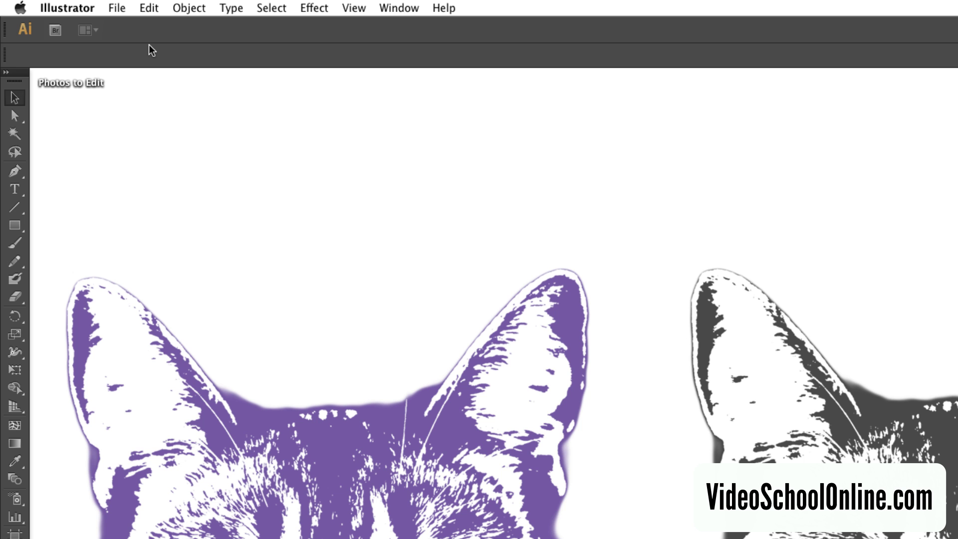
{"action": "left_click", "coordinate": [117, 7]}
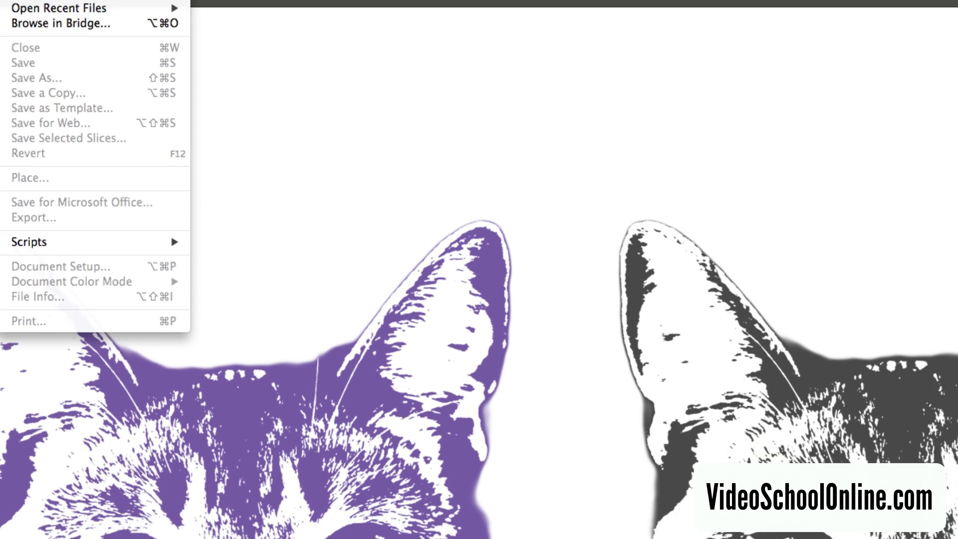
{"action": "left_click", "coordinate": [154, 25]}
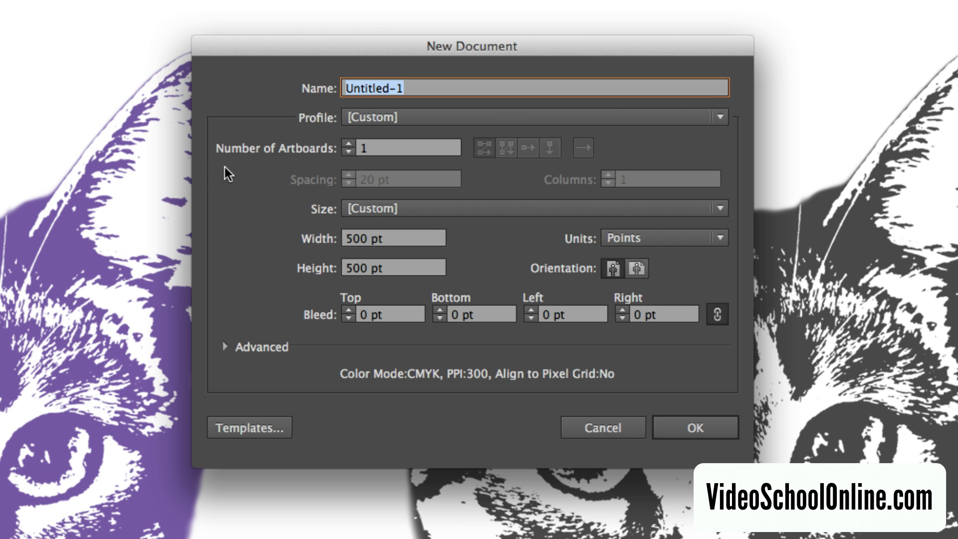
{"action": "left_click", "coordinate": [349, 143]}
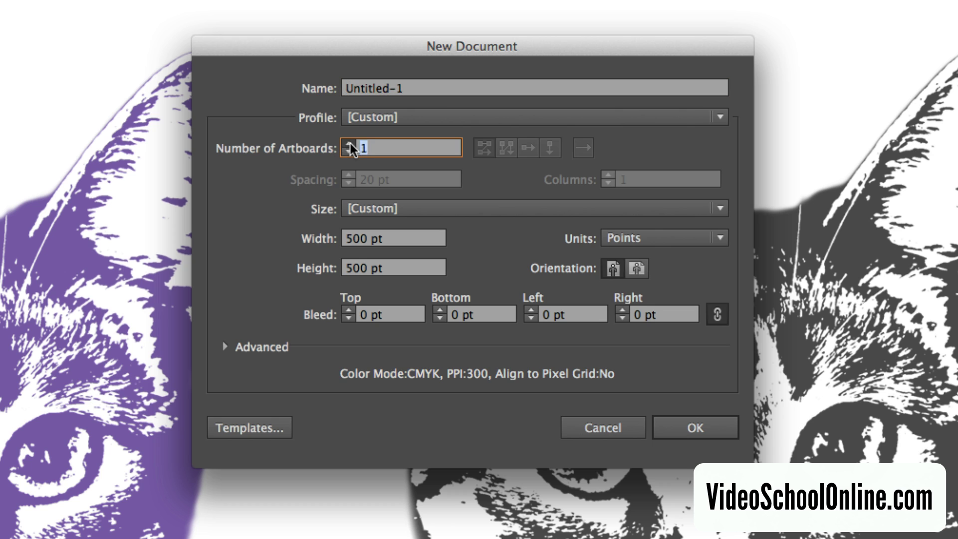
Raise Number of Artboards to 4, keeping 2 columns, 20 pt spacing and 500 × 500 pt size.
{"action": "left_click", "coordinate": [349, 144]}
{"action": "left_click", "coordinate": [349, 144]}
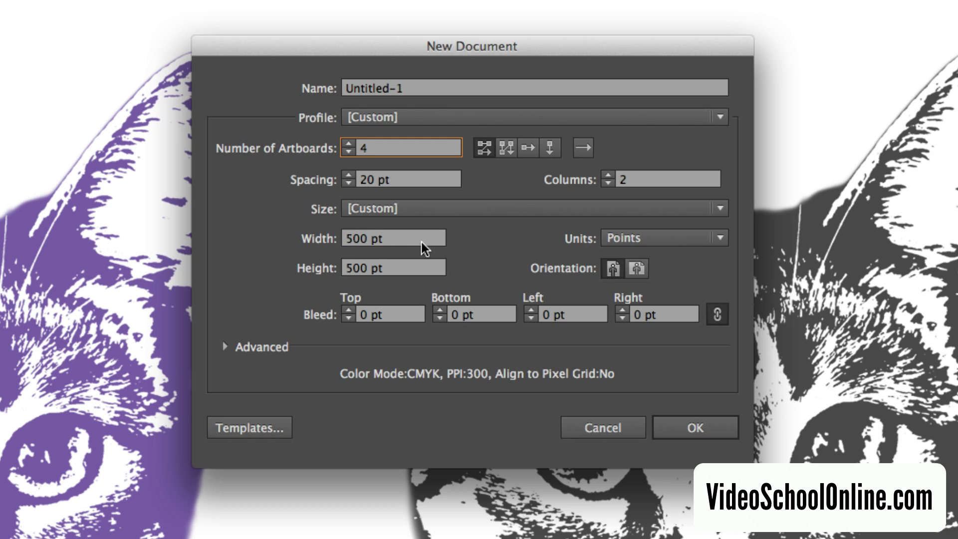
{"action": "left_click", "coordinate": [371, 238]}
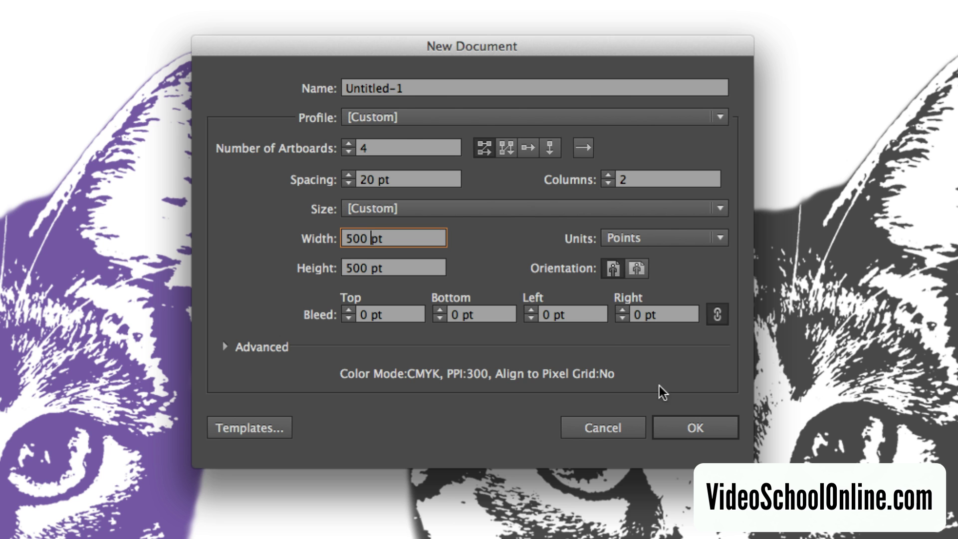
Create the Untitled-1 CMYK document with four blank artboards in a two-by-two grid.
{"action": "left_click", "coordinate": [700, 432]}
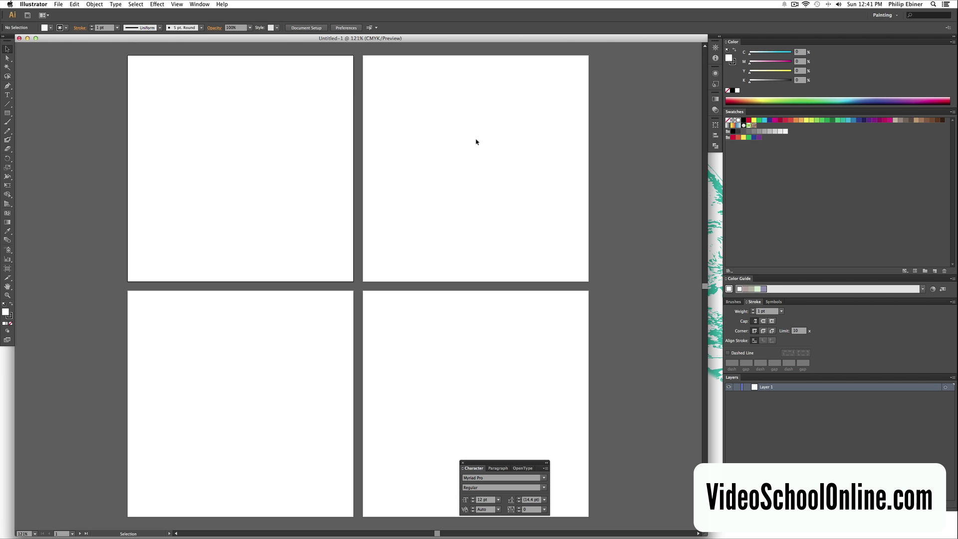
{"action": "scroll", "coordinate": [481, 158], "scroll_direction": "right", "scroll_amount": 3}
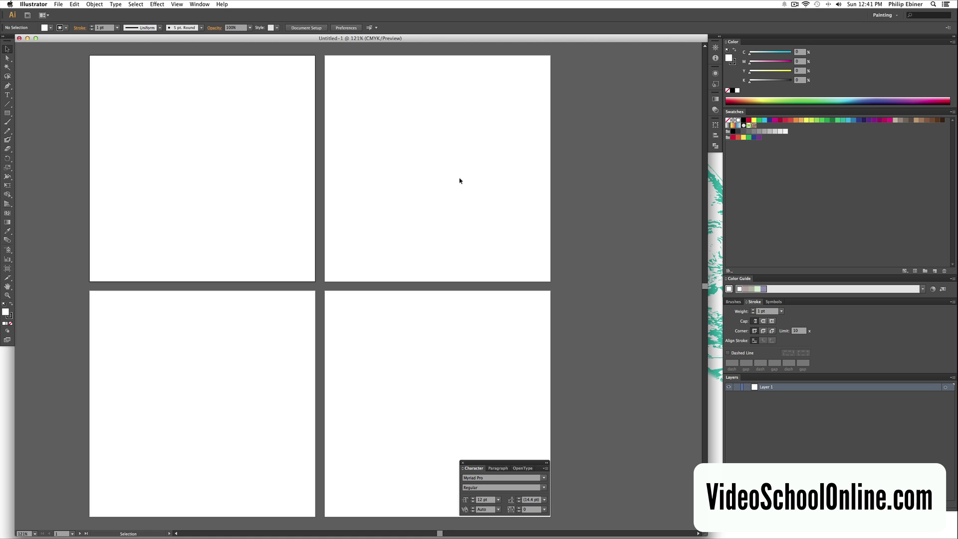
{"action": "scroll", "coordinate": [461, 180], "scroll_direction": "right", "scroll_amount": 1}
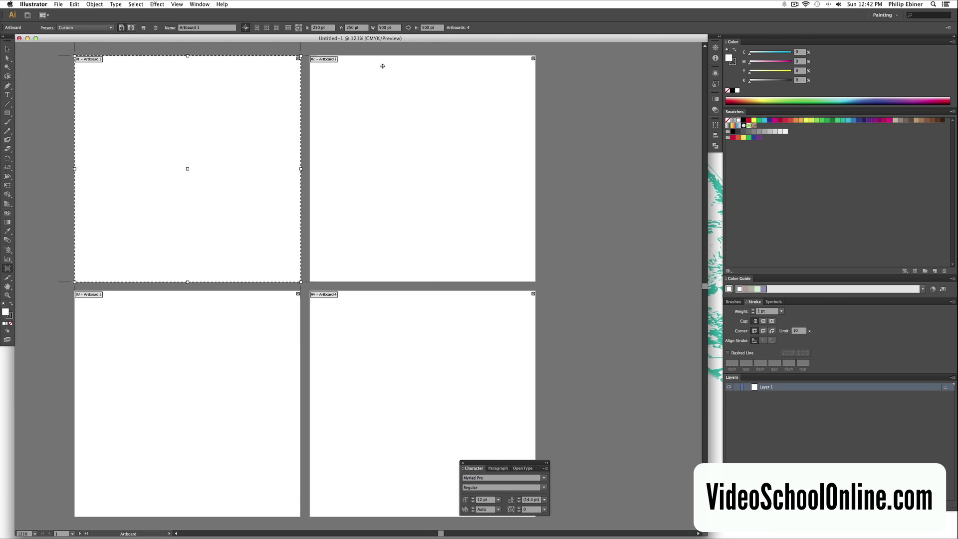
Select Artboards 2, 4, 3 and 1 in turn, ending on Artboard 1 (500 × 500 pt).
{"action": "left_click", "coordinate": [421, 166]}
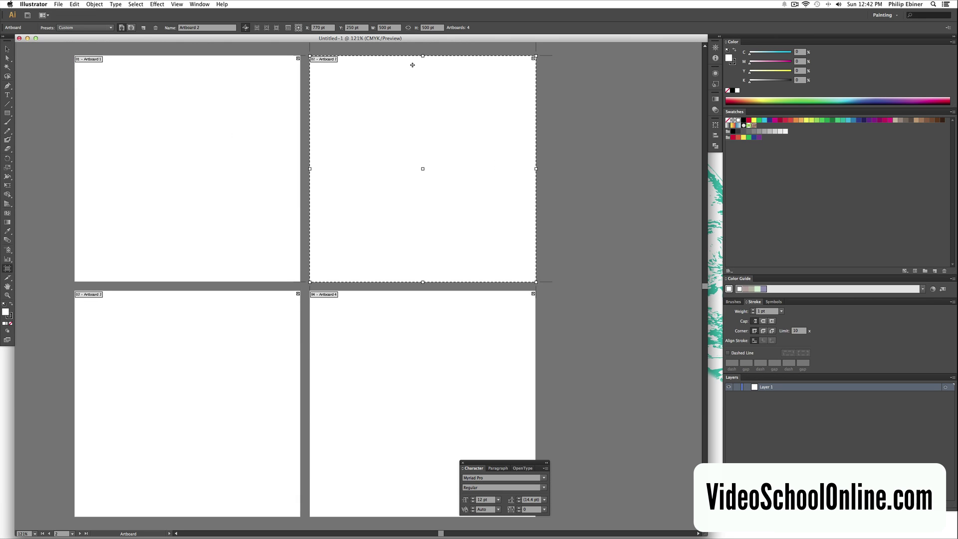
{"action": "left_click", "coordinate": [378, 312]}
{"action": "left_click", "coordinate": [214, 304]}
{"action": "left_click", "coordinate": [263, 125]}
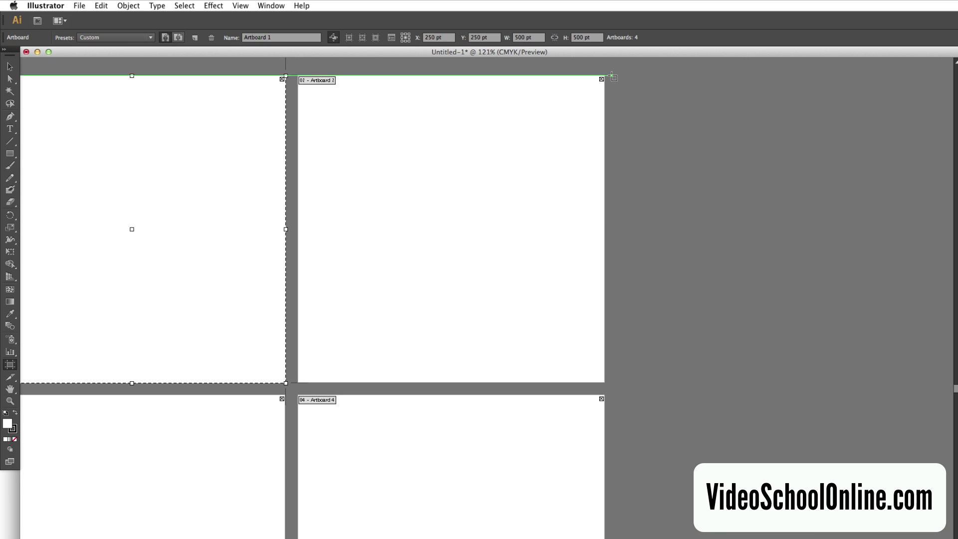
{"action": "left_click_drag", "start_coordinate": [612, 76], "coordinate": [948, 380]}
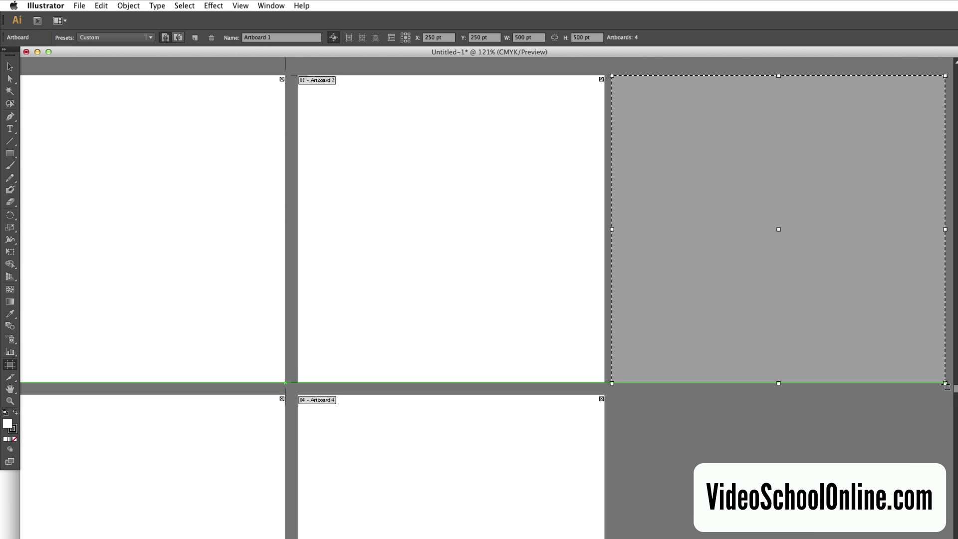
{"action": "mouse_move", "coordinate": [945, 383]}
{"action": "left_mouse_down"}
{"action": "mouse_move", "coordinate": [898, 383]}
{"action": "mouse_move", "coordinate": [950, 384]}
{"action": "left_mouse_up"}
{"action": "scroll", "coordinate": [768, 377], "scroll_direction": "right", "scroll_amount": 2}
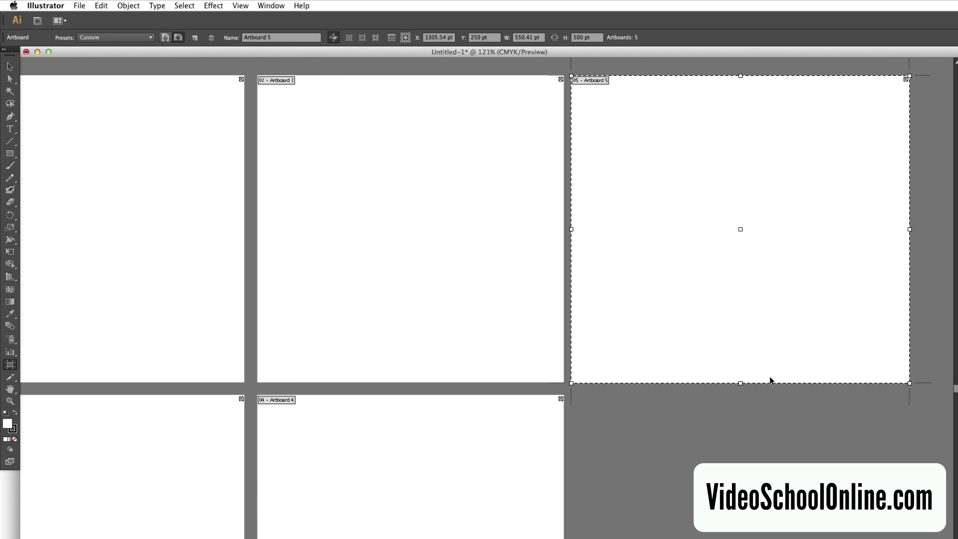
{"action": "key", "text": "Delete"}
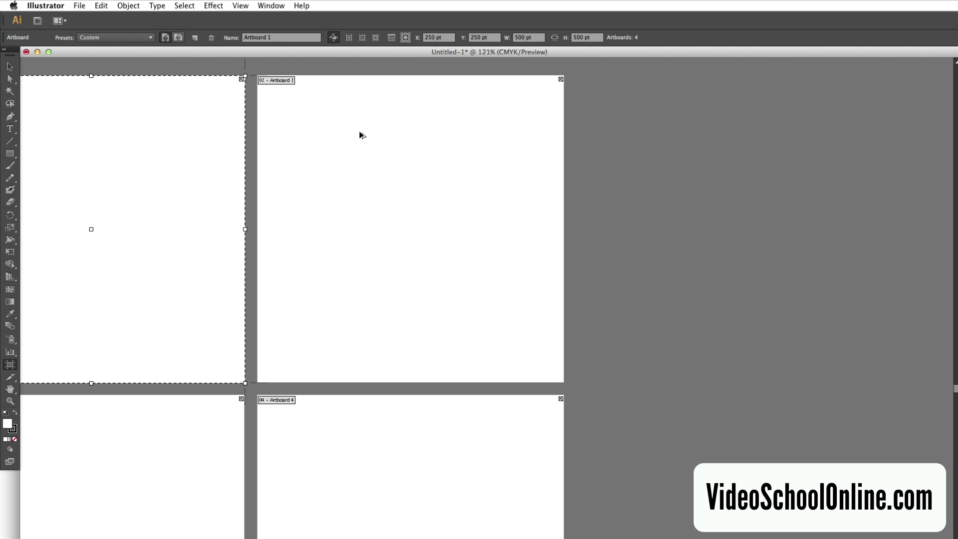
{"action": "left_click_drag", "start_coordinate": [351, 145], "coordinate": [755, 199]}
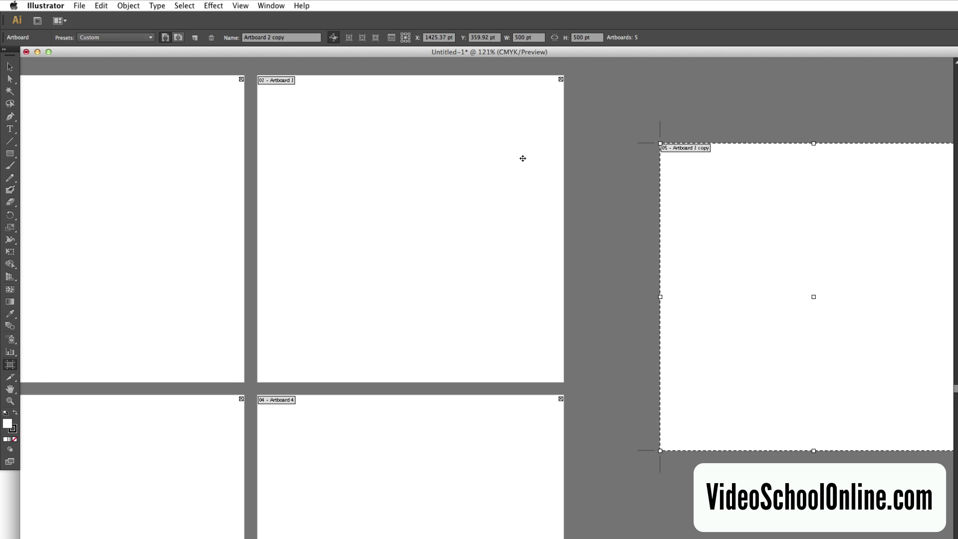
{"action": "key", "text": "Delete"}
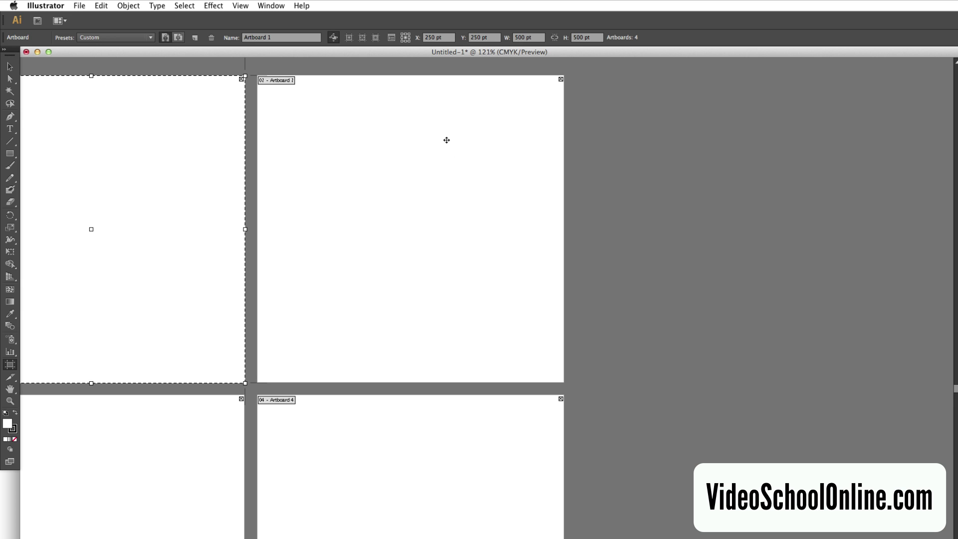
Duplicate Artboard 2 to the right of the grid, then duplicate that copy beneath it.
{"action": "left_click", "coordinate": [420, 146]}
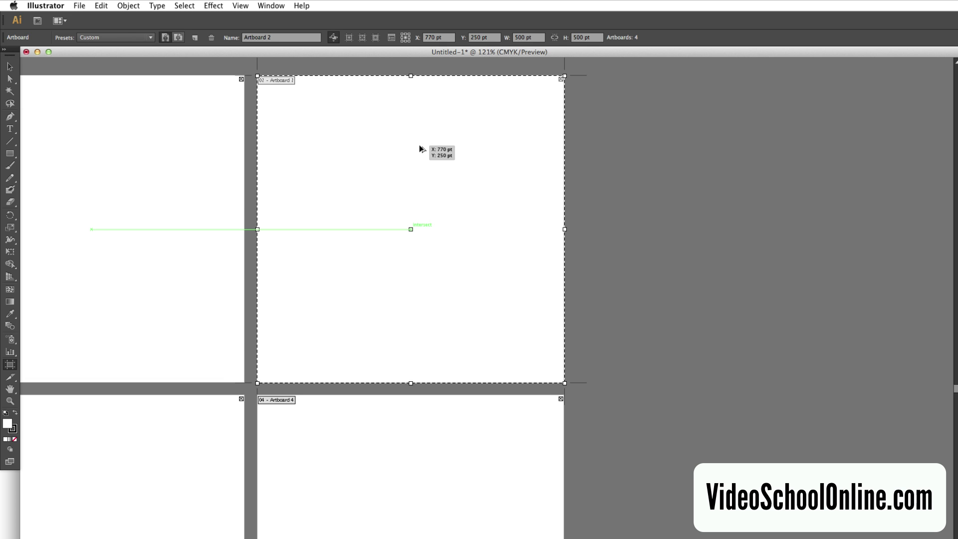
{"action": "left_click_drag", "start_coordinate": [420, 146], "coordinate": [738, 151]}
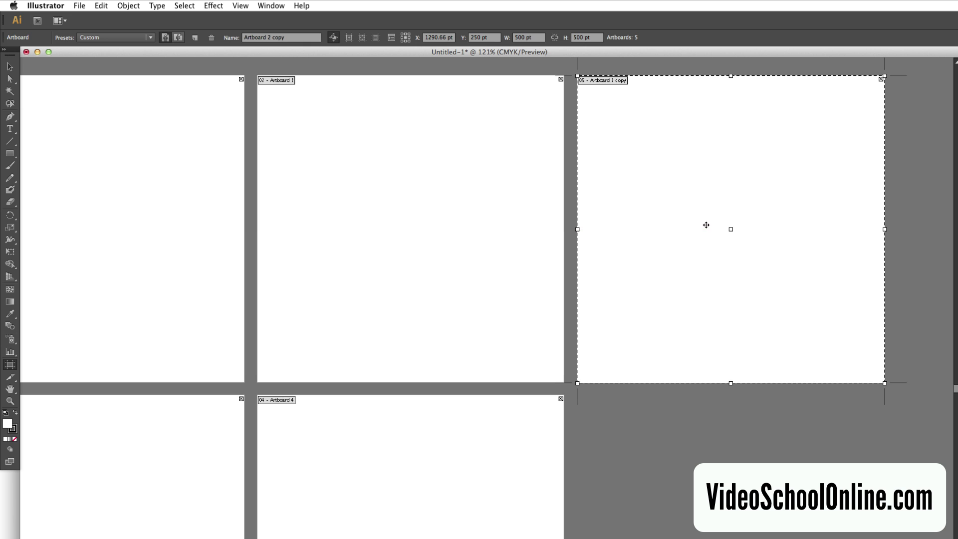
{"action": "left_click_drag", "start_coordinate": [722, 145], "coordinate": [691, 461]}
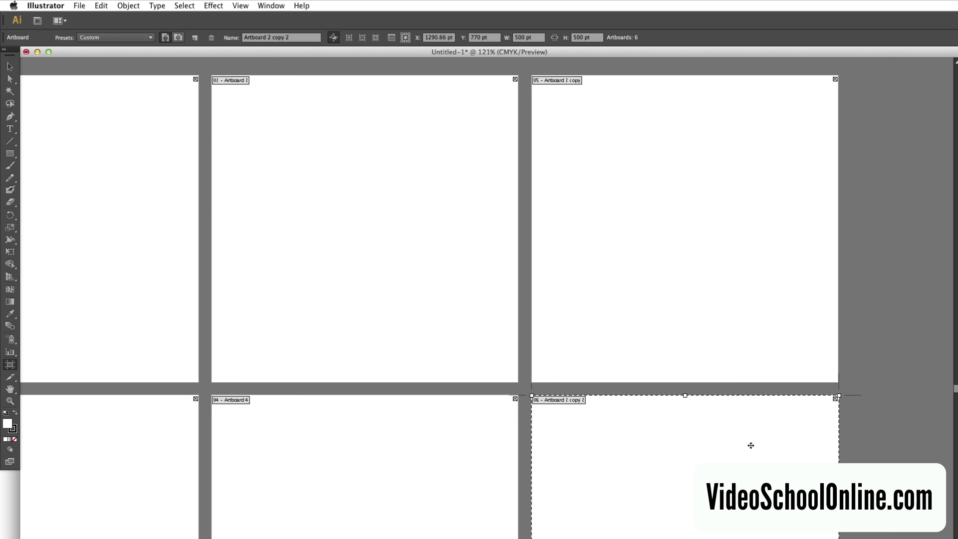
Draw overlapping outlined rectangles and a square on 'Artboard 2 copy', then return to Selection.
{"action": "scroll", "coordinate": [750, 445], "scroll_direction": "right", "scroll_amount": 5}
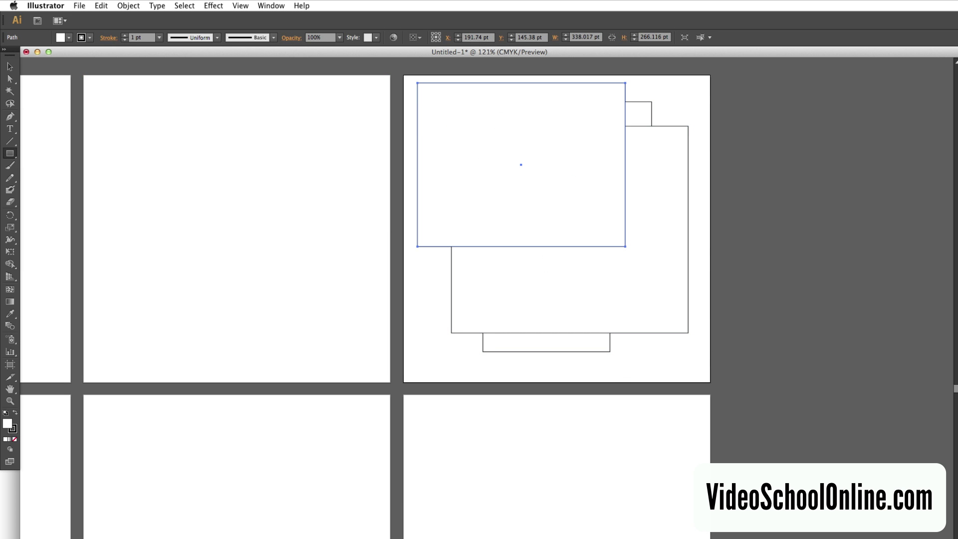
{"action": "left_click_drag", "start_coordinate": [493, 178], "coordinate": [625, 307]}
{"action": "left_click_drag", "start_coordinate": [511, 138], "coordinate": [716, 317]}
{"action": "left_click_drag", "start_coordinate": [440, 130], "coordinate": [453, 142]}
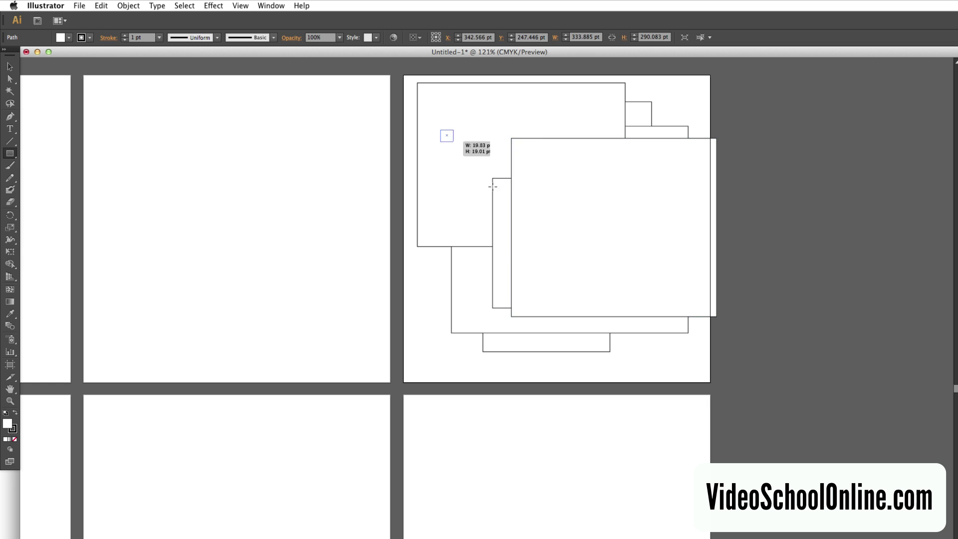
{"action": "left_click_drag", "start_coordinate": [492, 186], "coordinate": [557, 251]}
{"action": "left_click", "coordinate": [9, 66]}
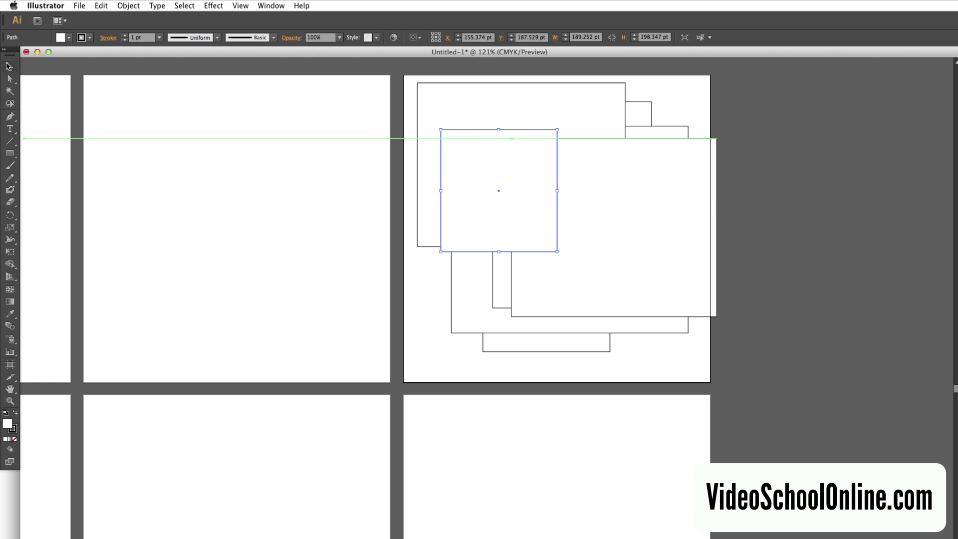
Copy 'Artboard 2 copy' with its rectangles to the right as 'Artboard 2 copy 3'.
{"action": "left_click", "coordinate": [10, 364]}
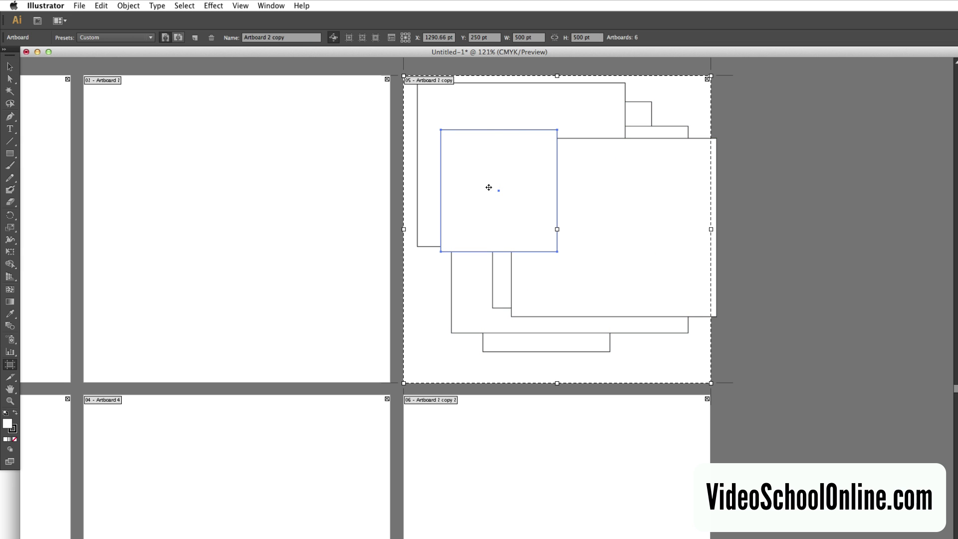
{"action": "left_click_drag", "start_coordinate": [466, 188], "coordinate": [795, 188]}
{"action": "scroll", "coordinate": [798, 215], "scroll_direction": "right", "scroll_amount": 2}
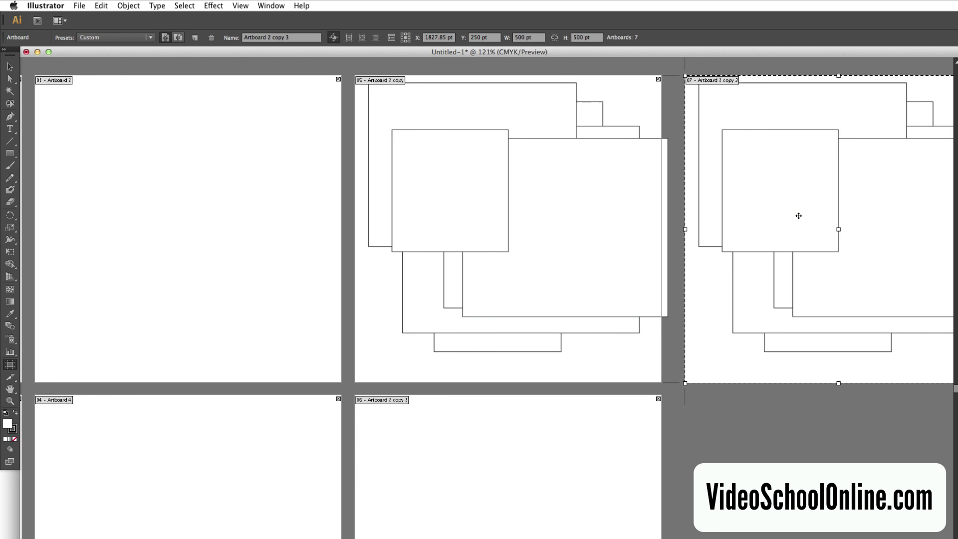
{"action": "scroll", "coordinate": [798, 215], "scroll_direction": "right", "scroll_amount": 6}
{"action": "key", "text": "Escape"}
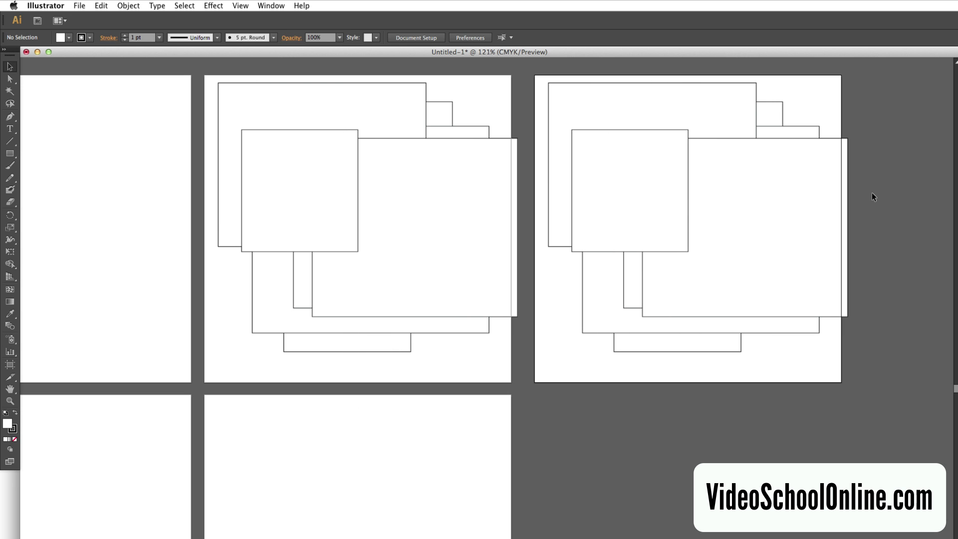